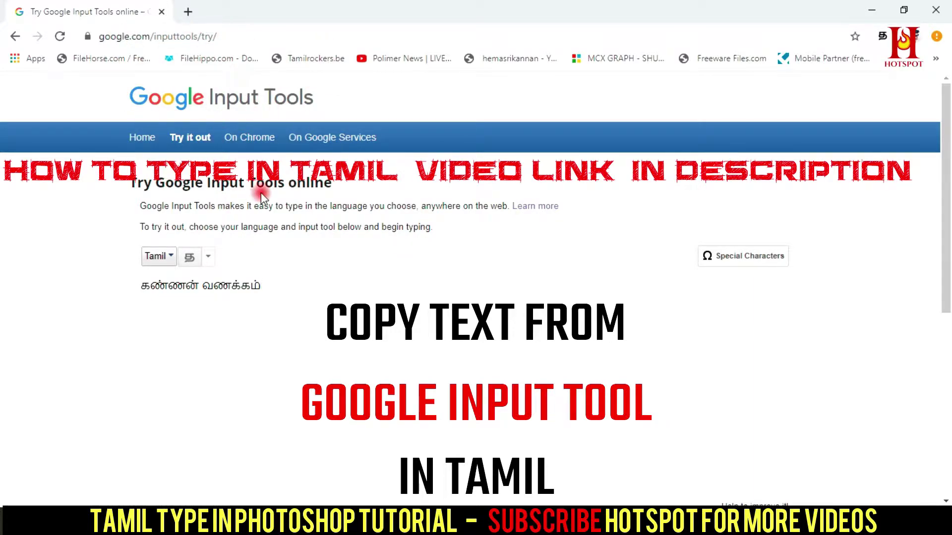
- Keep Tamil as the input language and select the whole greeting கண்ணன் வணக்கம்
left_click(163, 258)
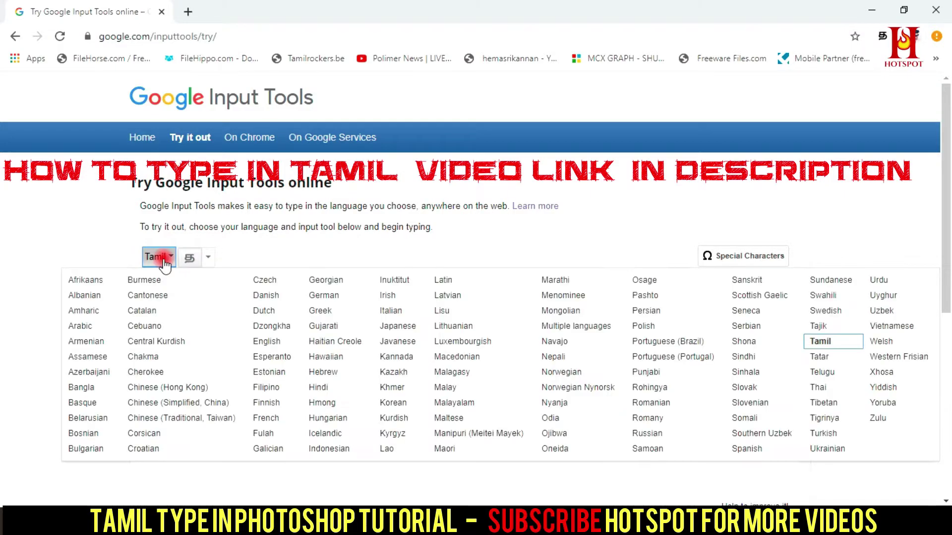
left_click(163, 258)
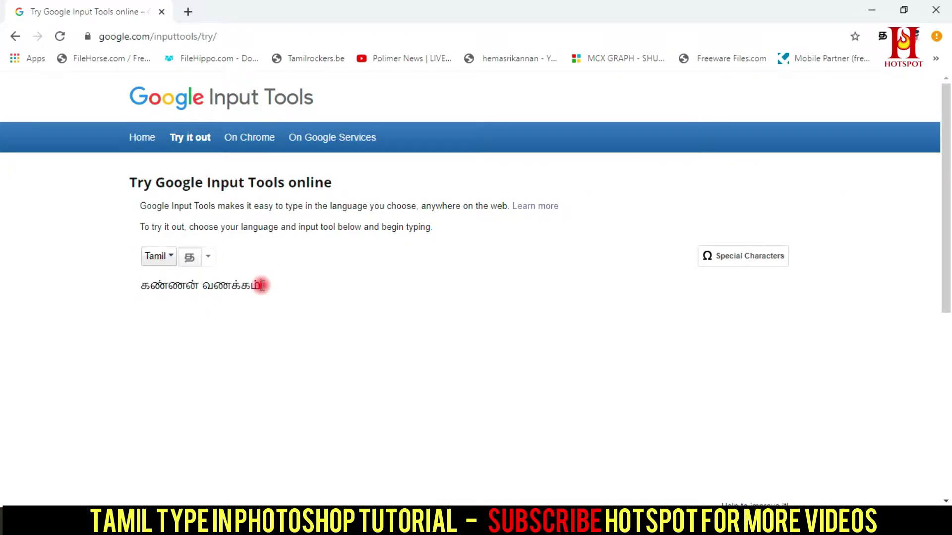
left_click_drag(262, 285, 147, 288)
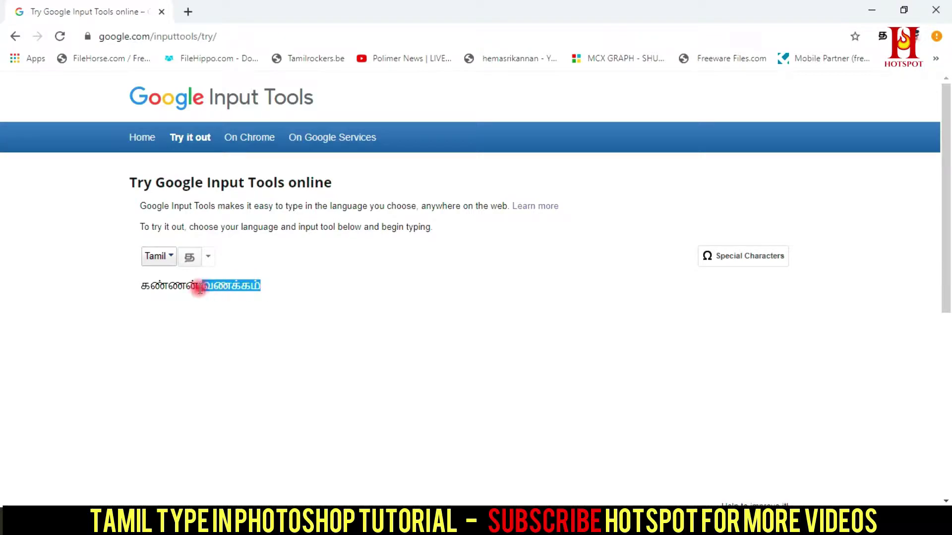
left_click(270, 287)
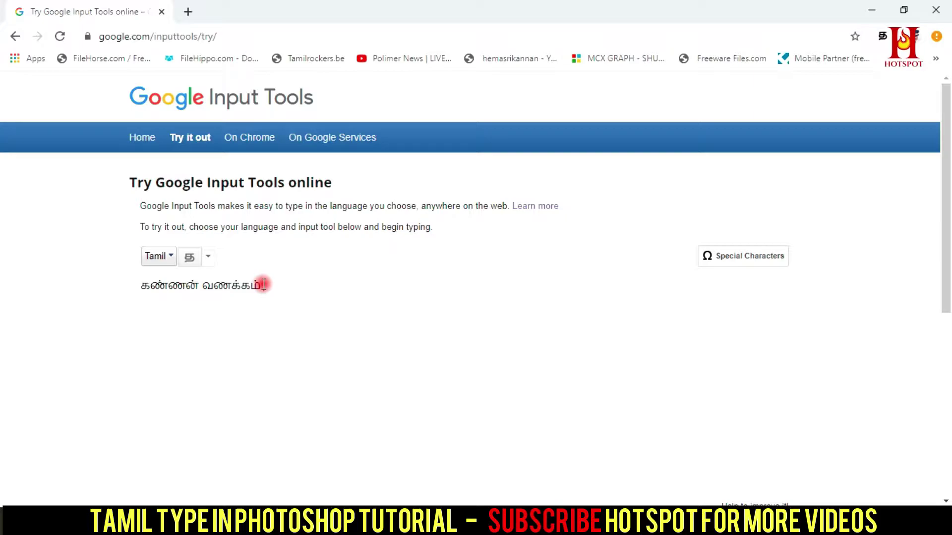
key("ctrl+a")
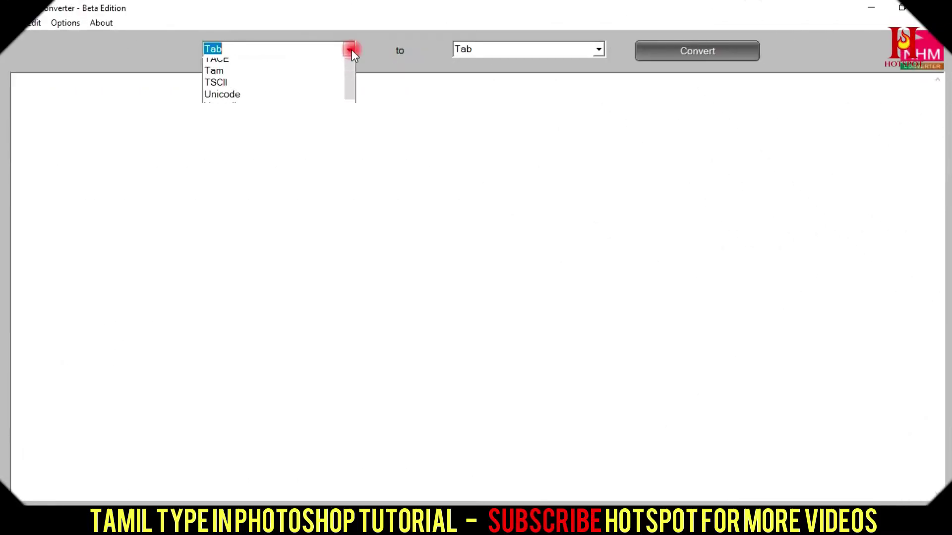
- Convert the pasted greeting from Unicode to Tab encoding and select the converted text
left_click(257, 136)
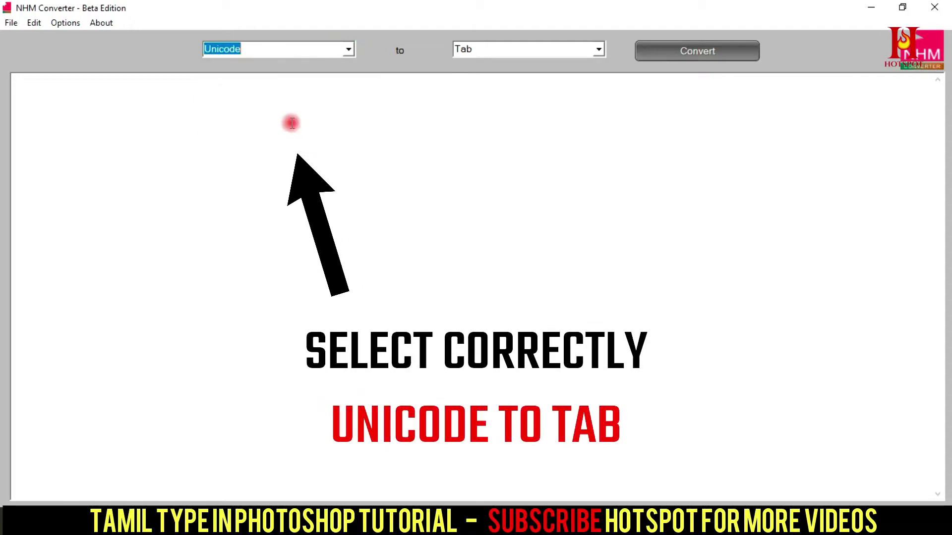
left_click(597, 50)
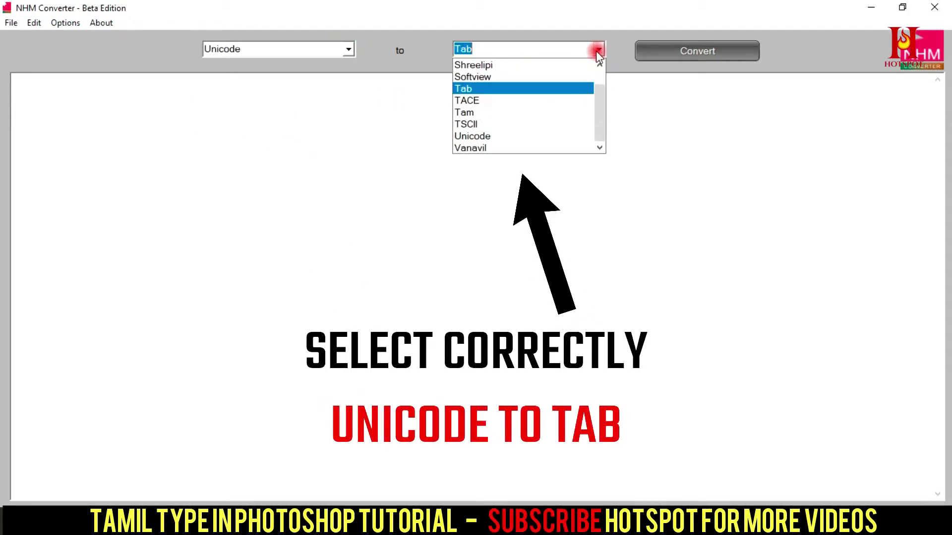
left_click(481, 91)
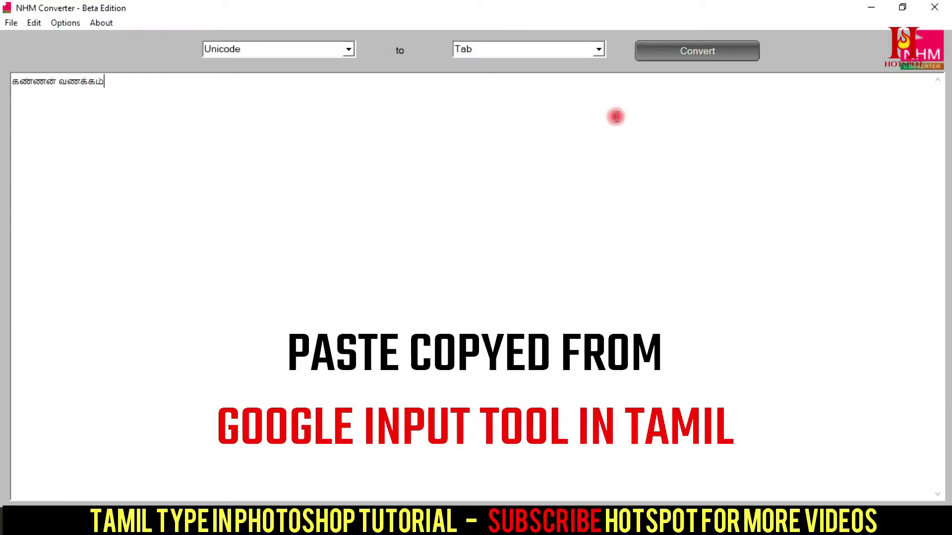
left_click(713, 55)
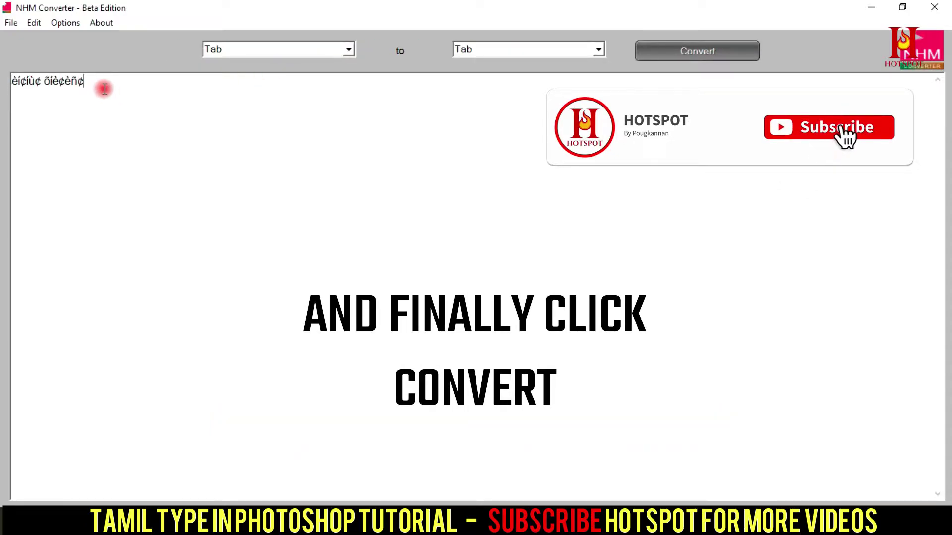
key("ctrl+a")
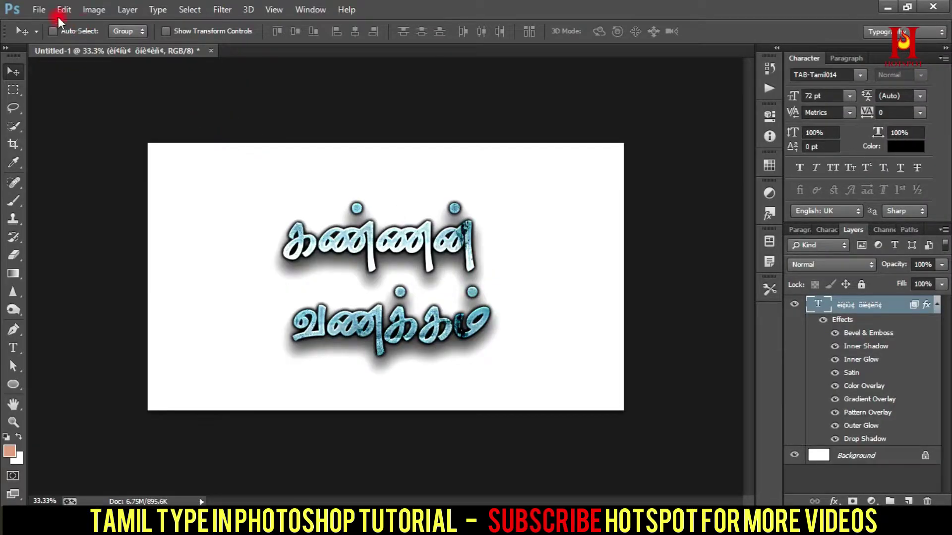
- Create a new Custom 2048×1152 px, 300 ppi white document, ready for typing
left_click(38, 9)
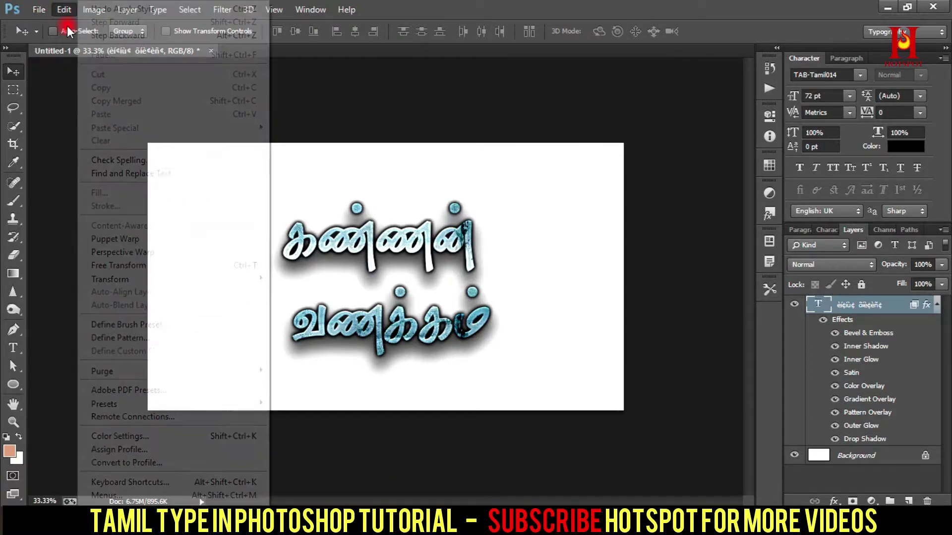
left_click(37, 19)
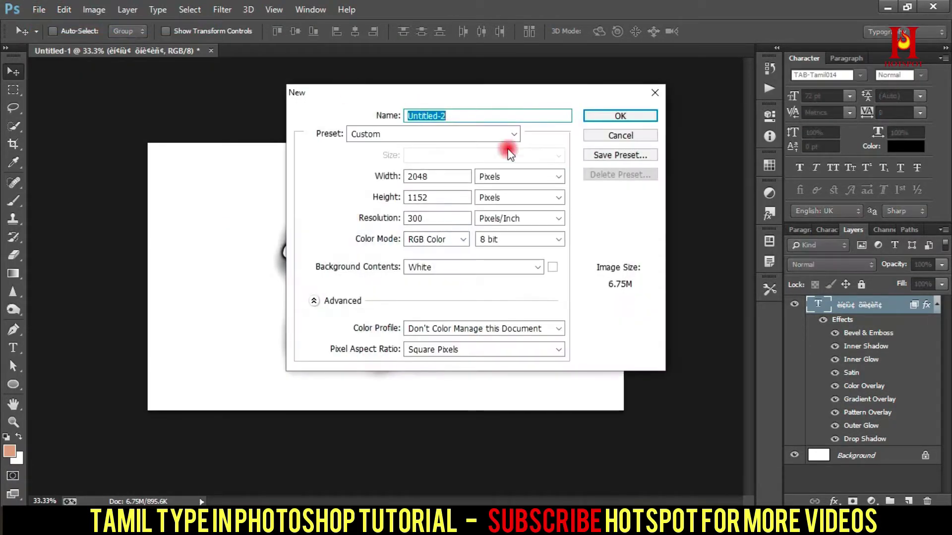
left_click(515, 134)
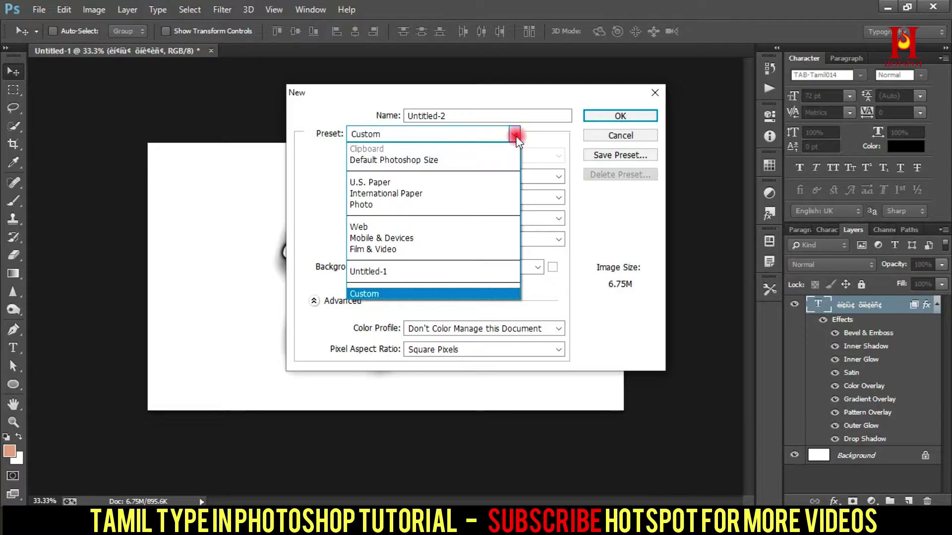
left_click(516, 137)
left_click(622, 116)
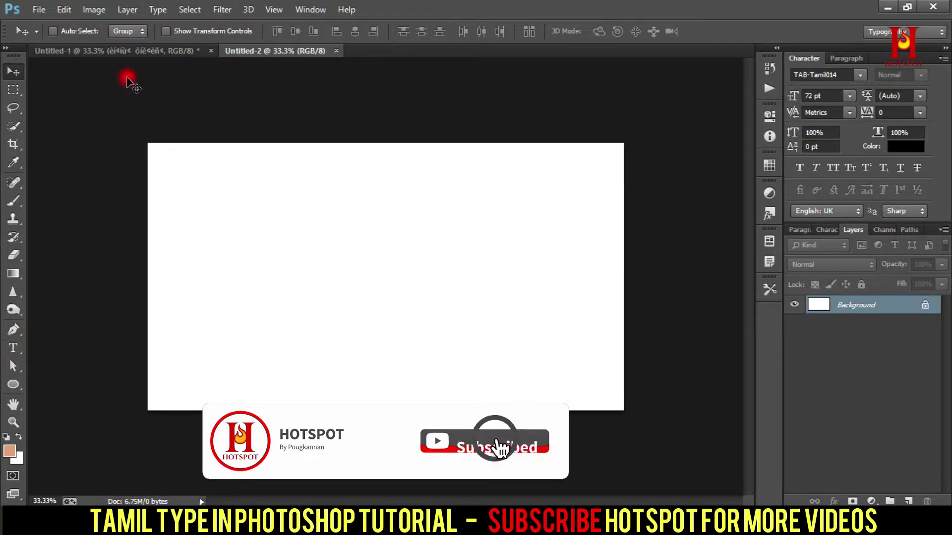
left_click(19, 350)
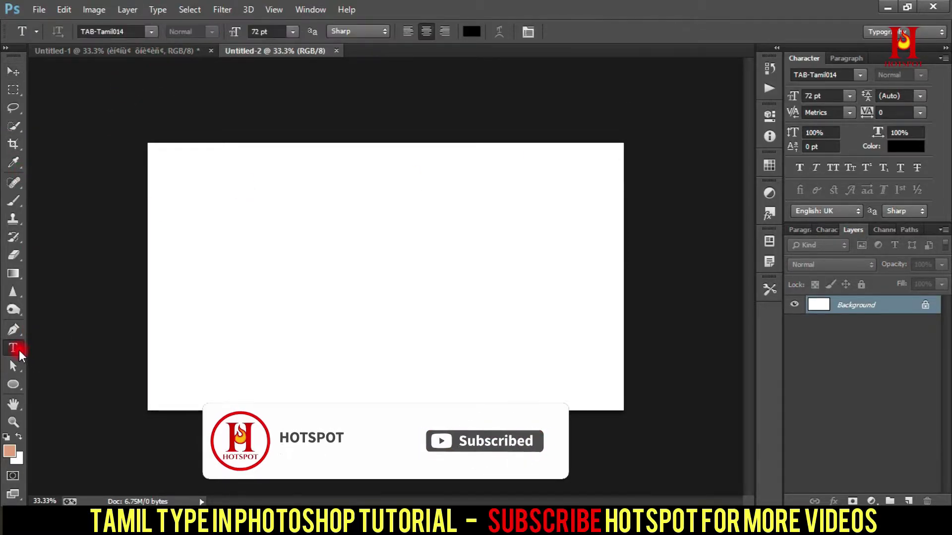
- Choose TAM-Tamil170 from the font family list in the options bar
left_click(150, 31)
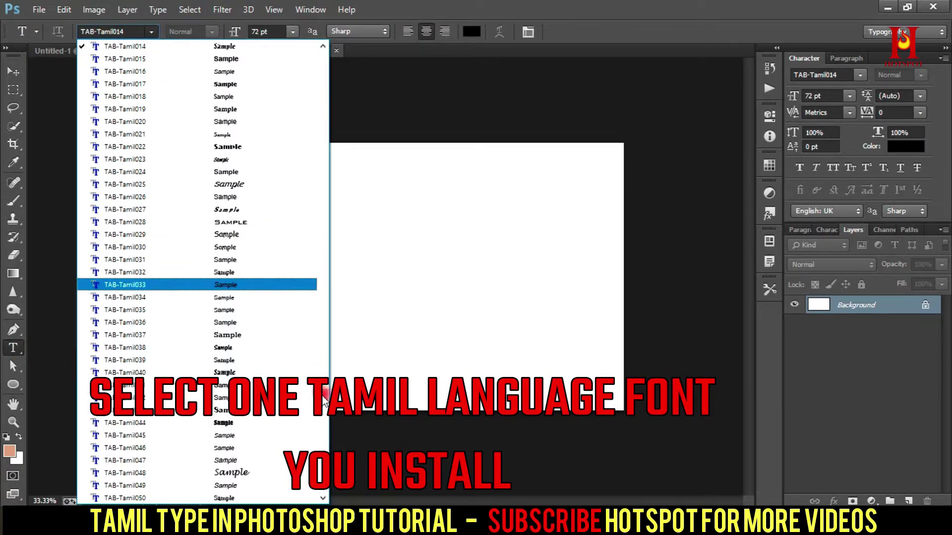
scroll(325, 399, "up", 5)
scroll(325, 391, "up", 5)
scroll(327, 381, "up", 5)
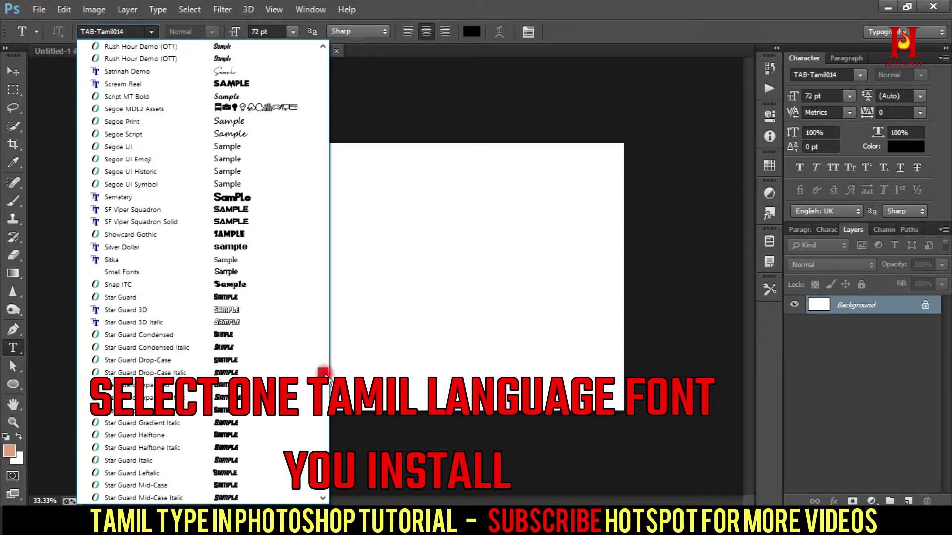
scroll(325, 382, "down", 10)
scroll(325, 391, "down", 3)
scroll(326, 401, "down", 5)
scroll(324, 412, "down", 2)
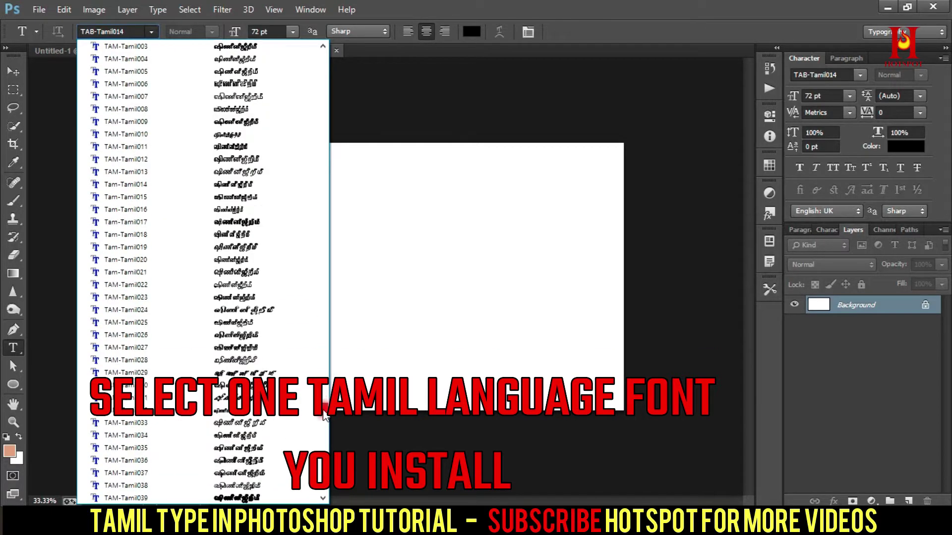
scroll(323, 415, "down", 5)
scroll(323, 417, "down", 9)
scroll(323, 419, "down", 13)
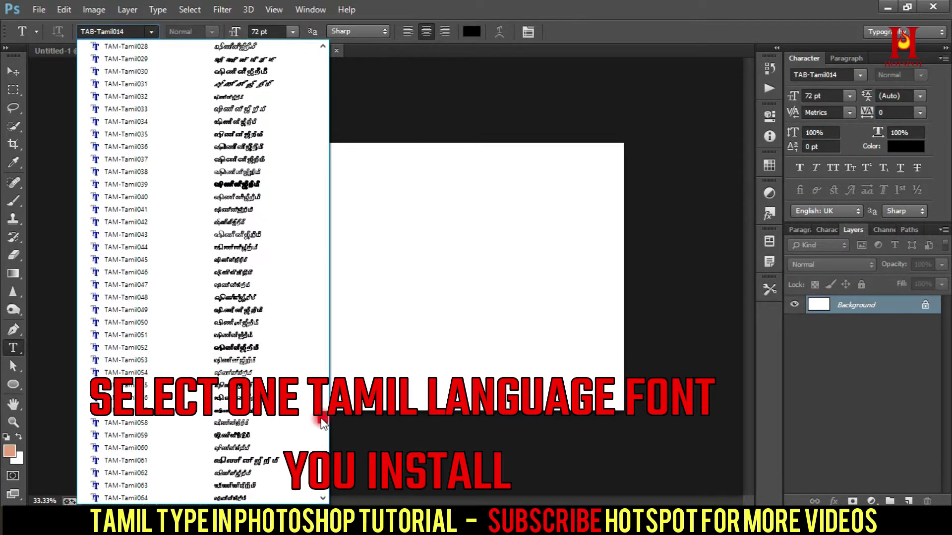
scroll(323, 424, "down", 13)
scroll(322, 429, "down", 13)
scroll(321, 433, "down", 13)
scroll(321, 438, "down", 20)
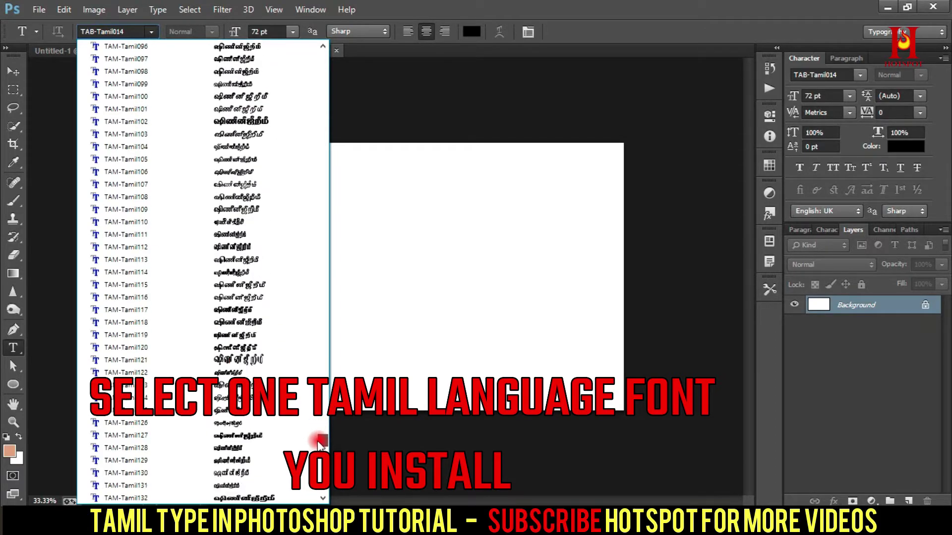
scroll(321, 448, "down", 20)
scroll(320, 459, "down", 20)
scroll(319, 468, "down", 20)
scroll(319, 471, "down", 10)
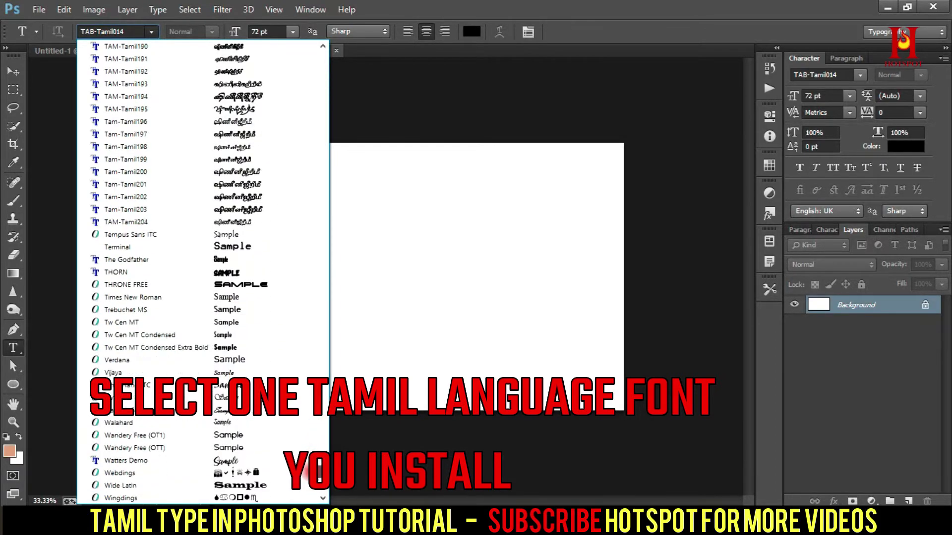
scroll(318, 468, "up", 6)
scroll(319, 466, "up", 10)
scroll(319, 463, "up", 15)
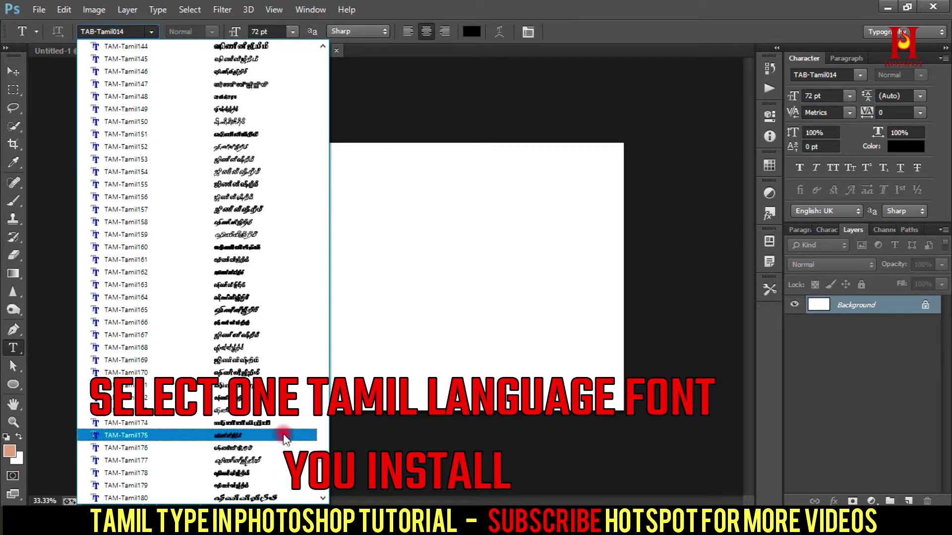
left_click(257, 372)
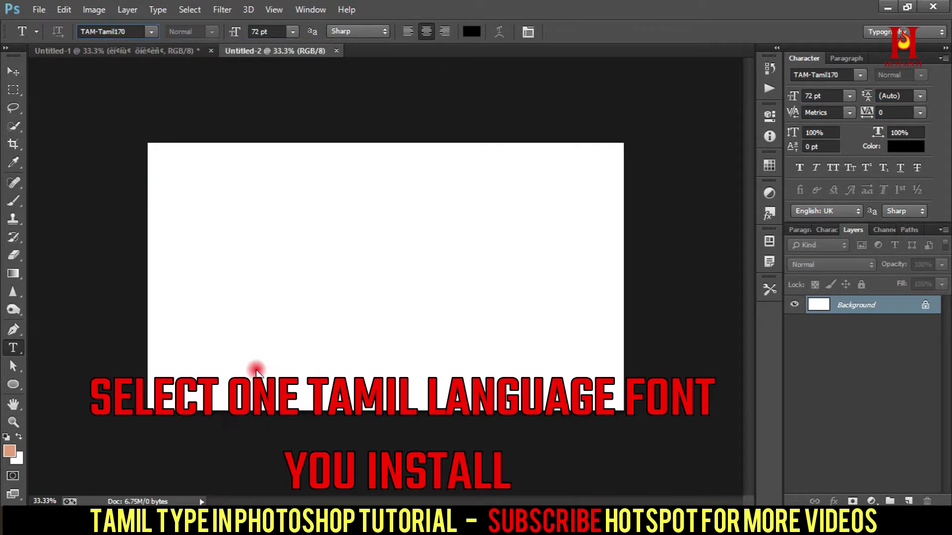
- Paste the converted greeting as a 24 pt text layer and move it toward the canvas centre
left_click(266, 282)
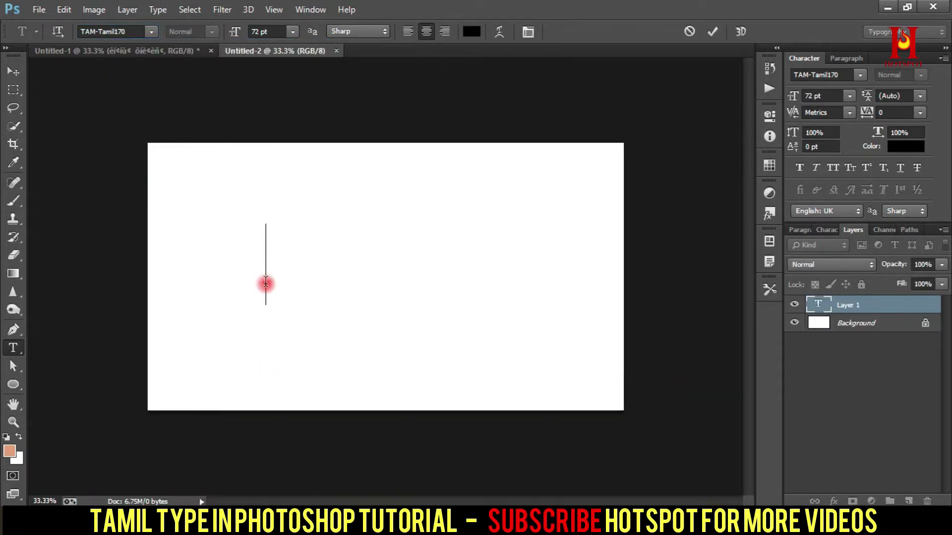
key("ctrl+v")
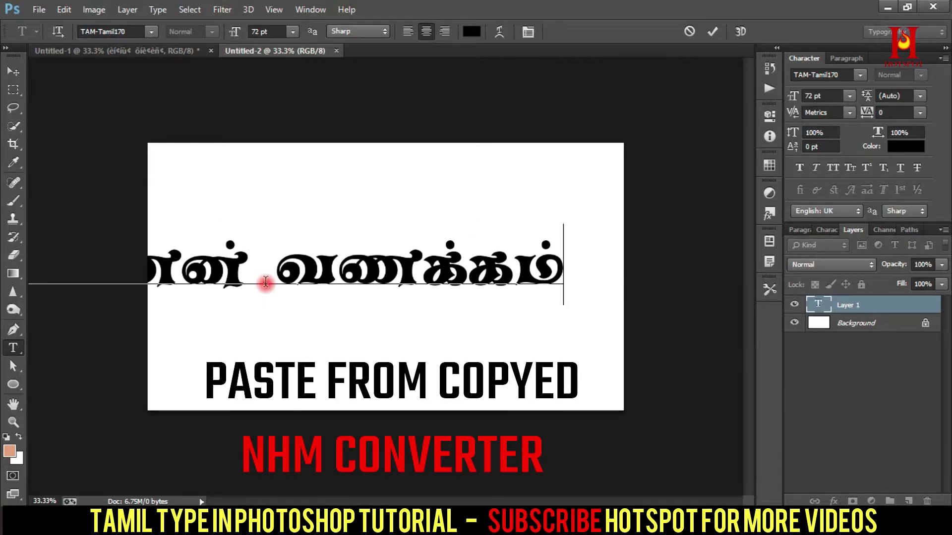
key("ctrl+a")
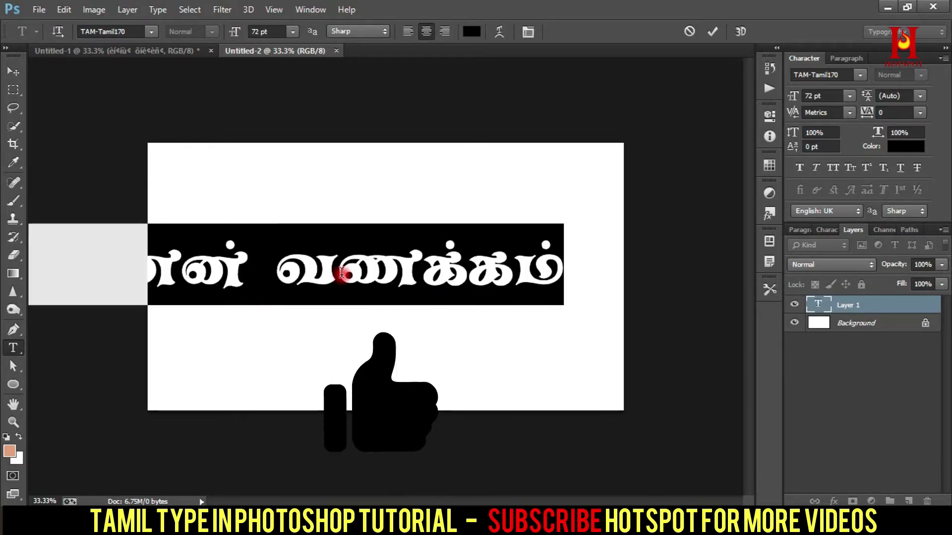
left_click(850, 97)
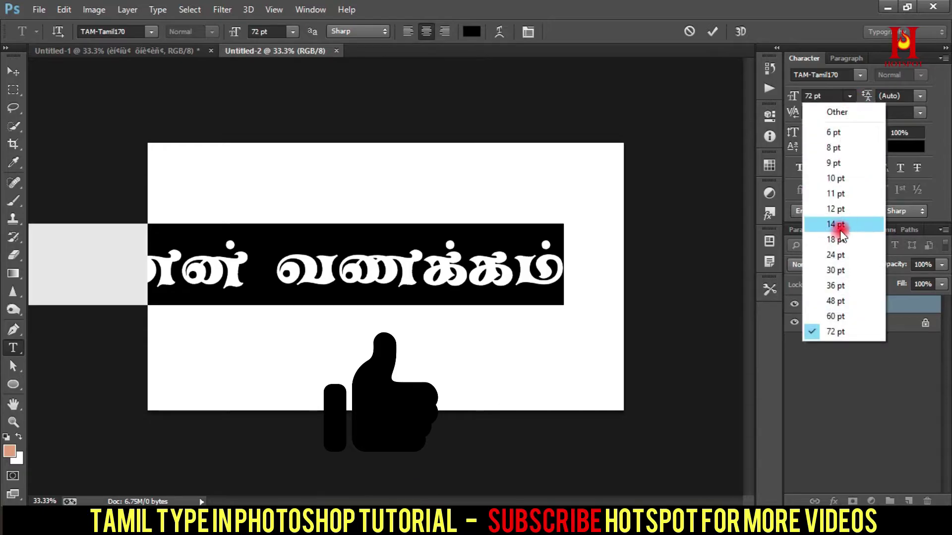
left_click(833, 249)
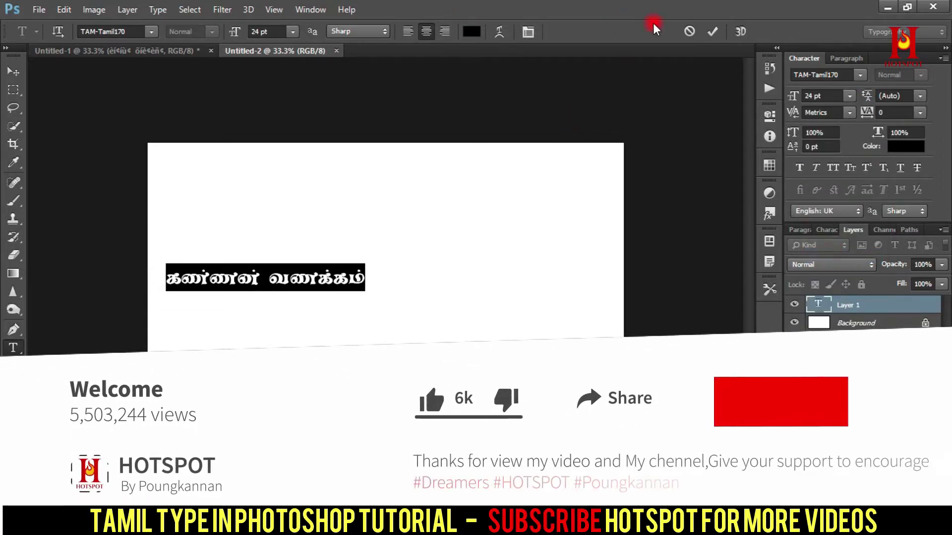
left_click(713, 32)
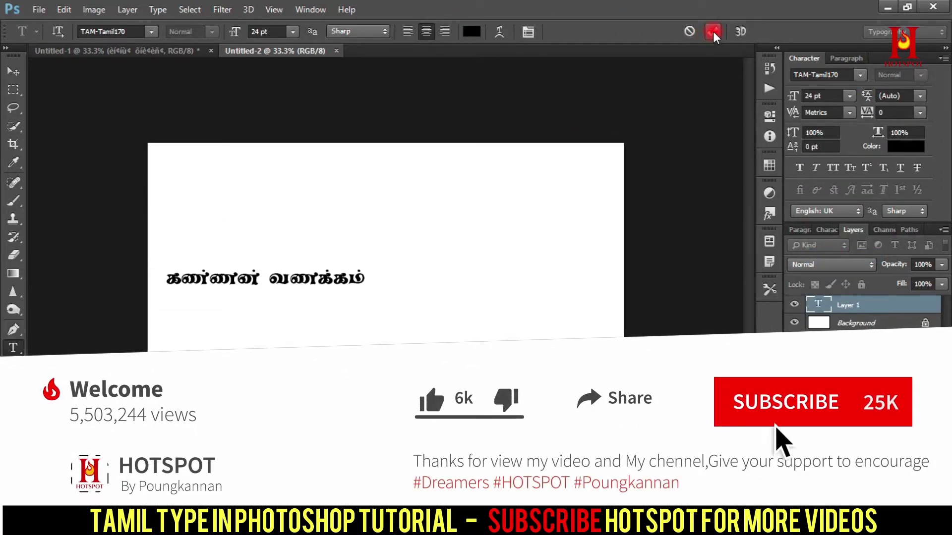
left_click(12, 72)
left_click_drag(349, 274, 412, 281)
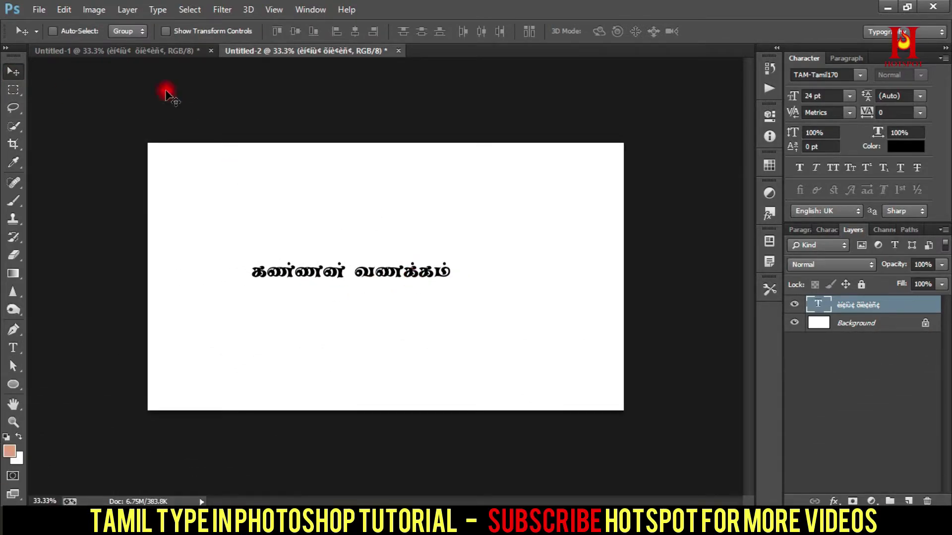
- Resize the greeting to 36 pt, then 48 pt, recentring it after each change
left_click(849, 96)
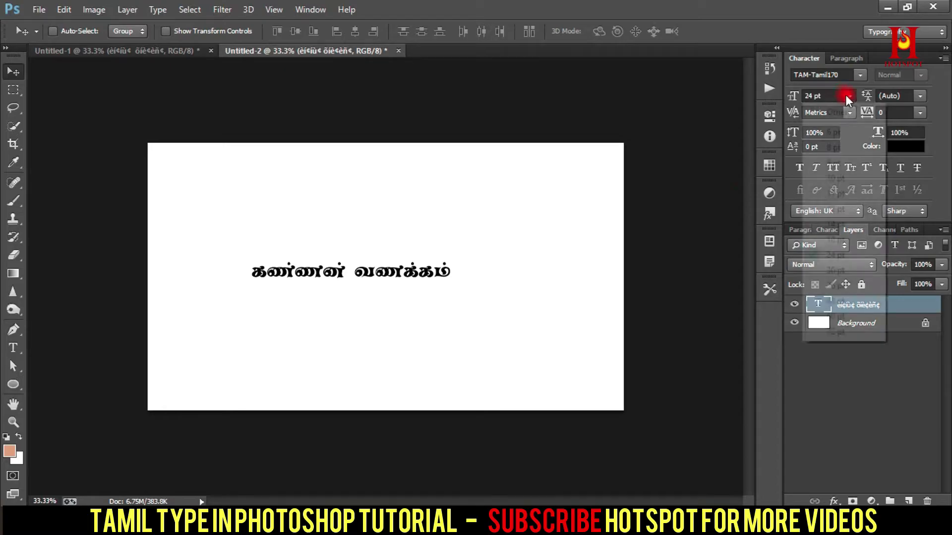
left_click(836, 282)
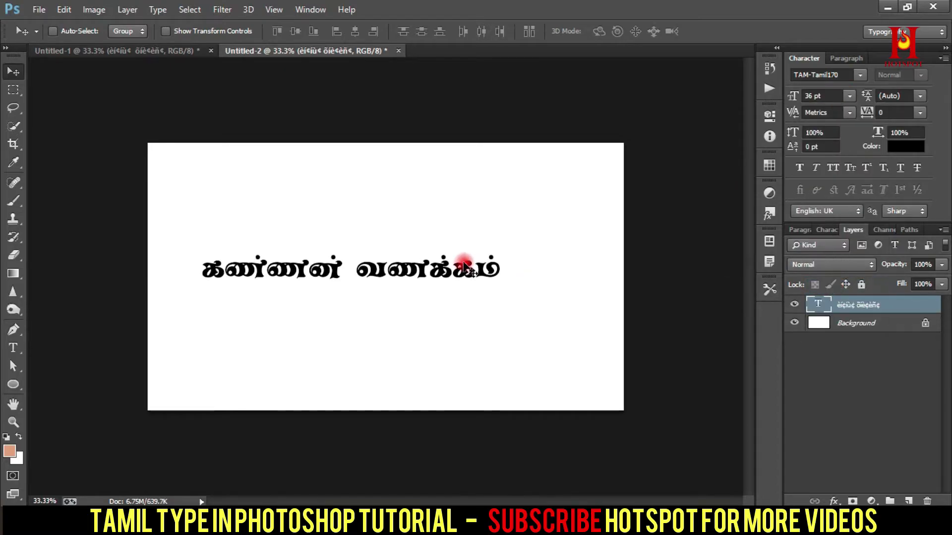
left_click_drag(463, 263, 479, 268)
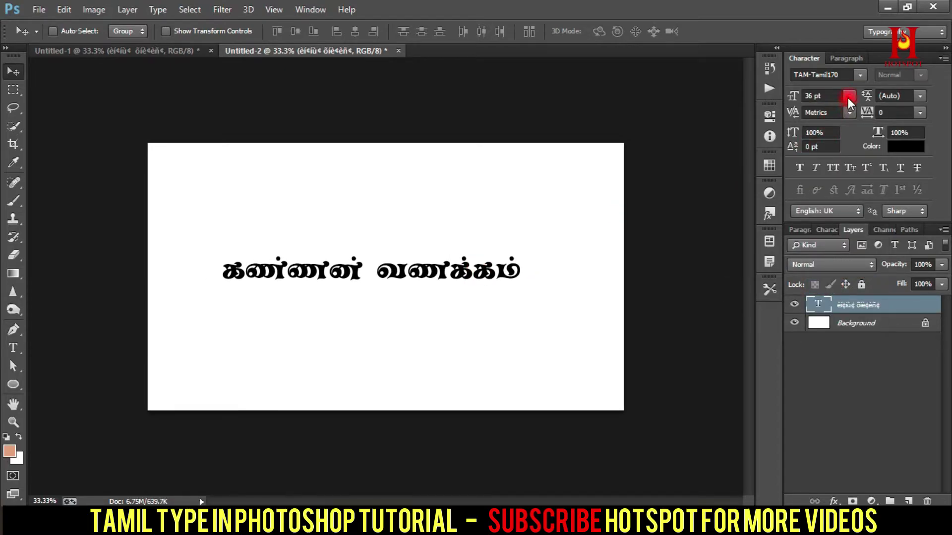
left_click(849, 96)
left_click(813, 307)
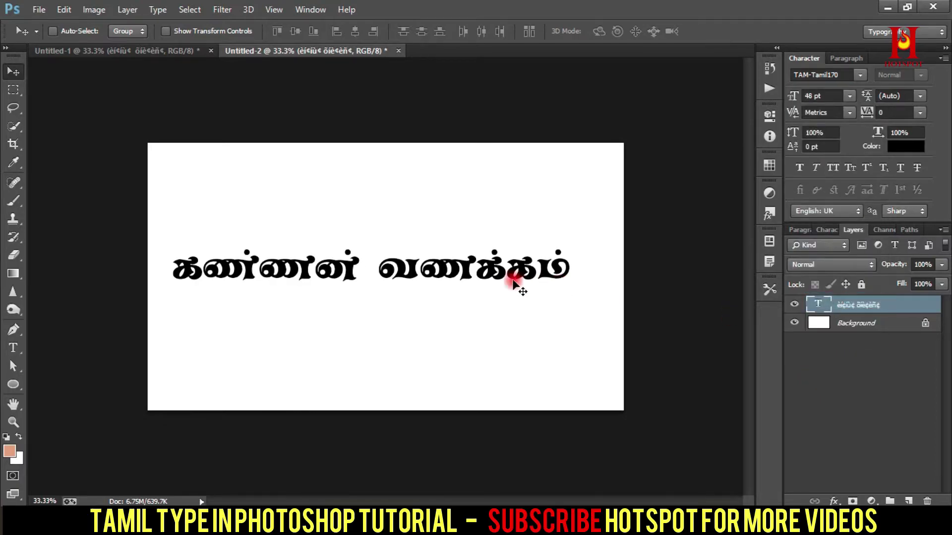
left_click_drag(513, 281, 515, 284)
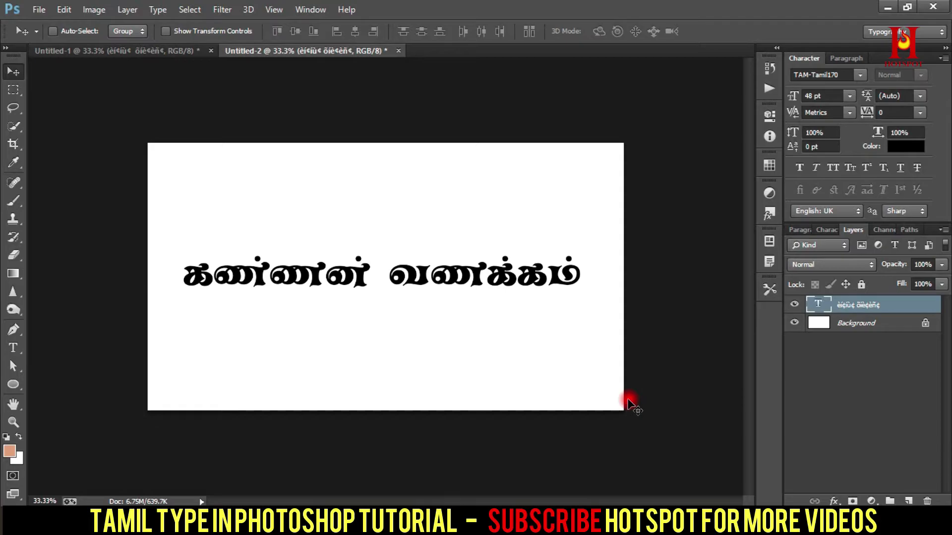
- Delete the first word கண்ணன் so the layer reads வணக்கம், and commit the edit
double_click(818, 304)
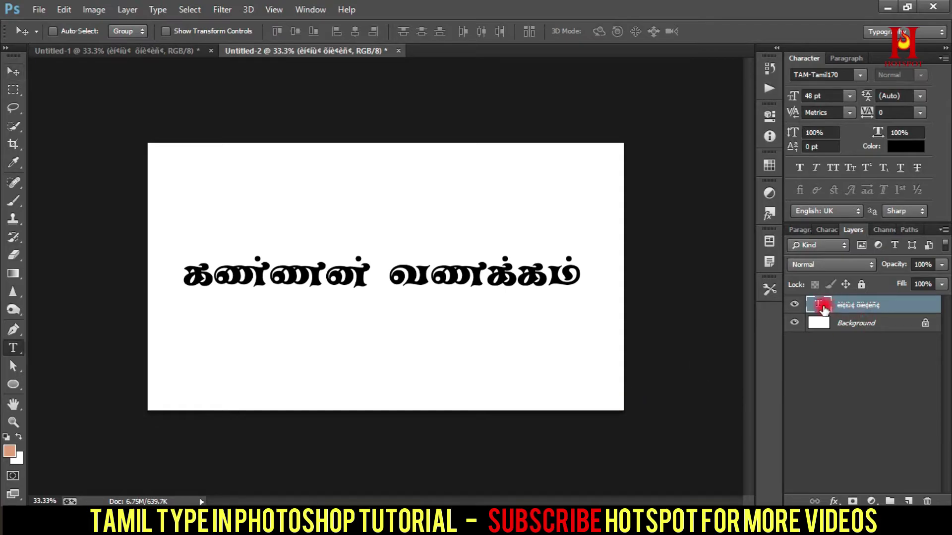
left_click(396, 272)
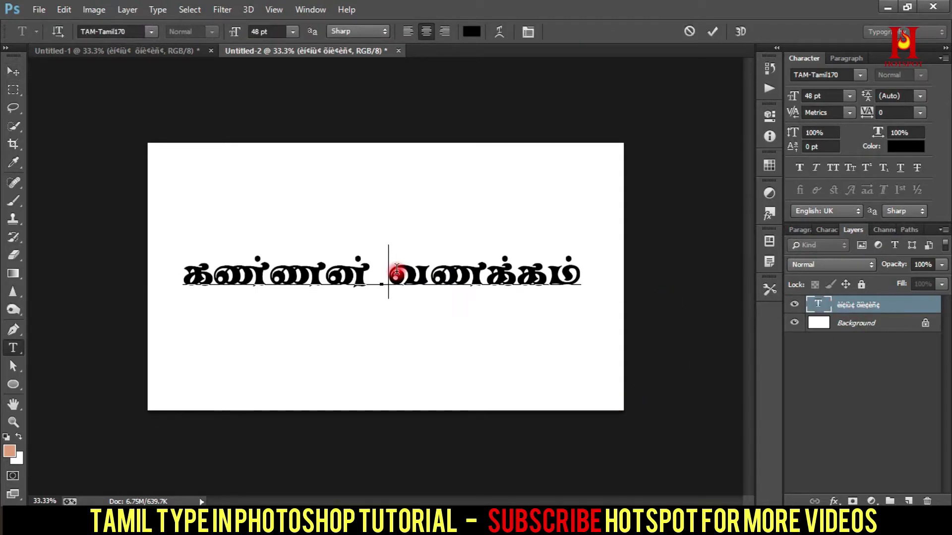
key("BackSpace")
key("BackSpace")
key("BackSpace")
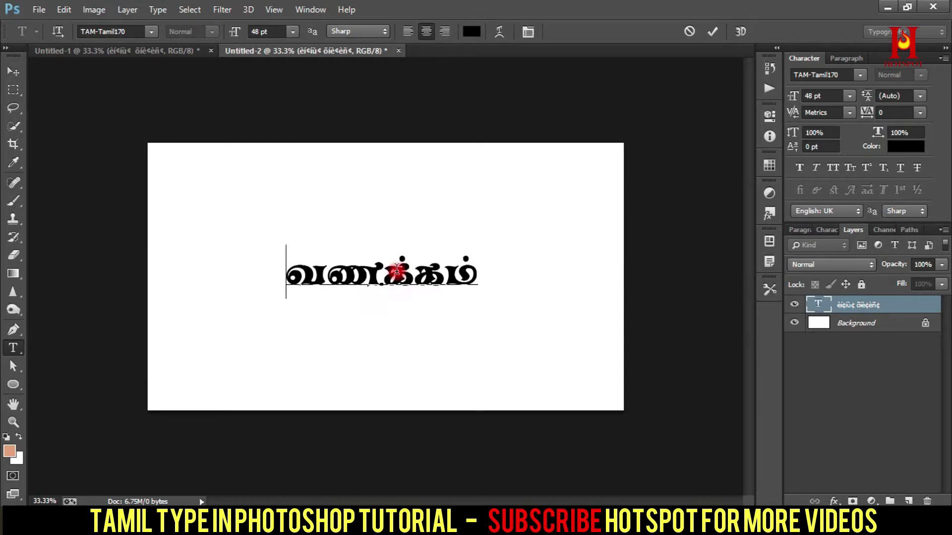
left_click(710, 34)
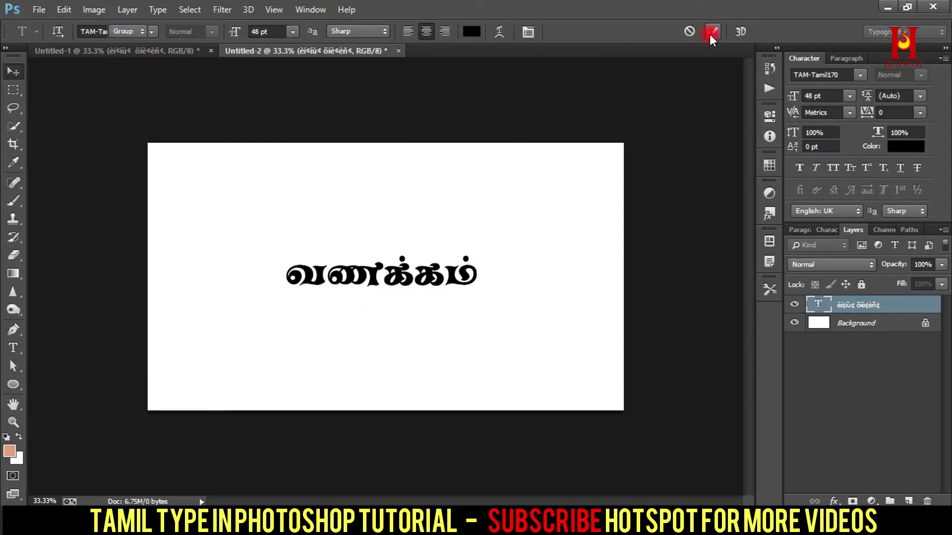
key("v")
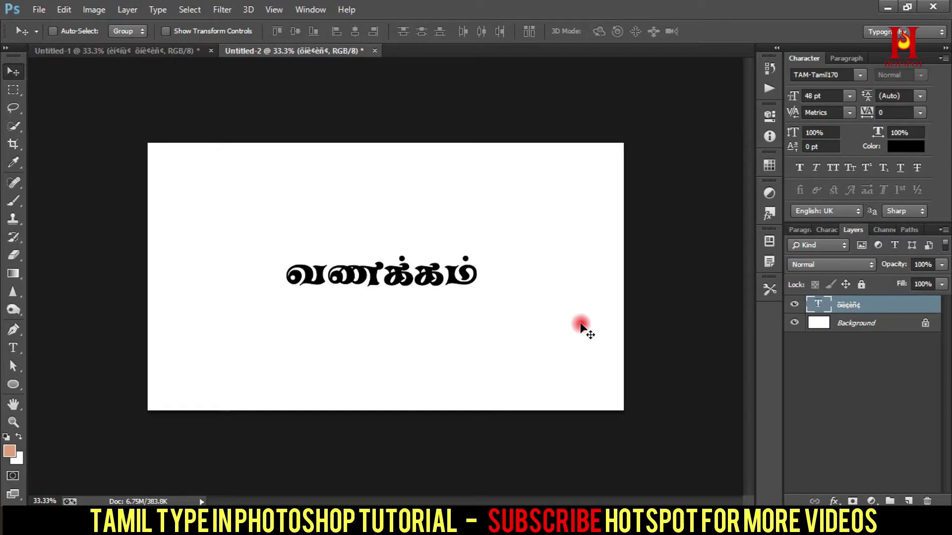